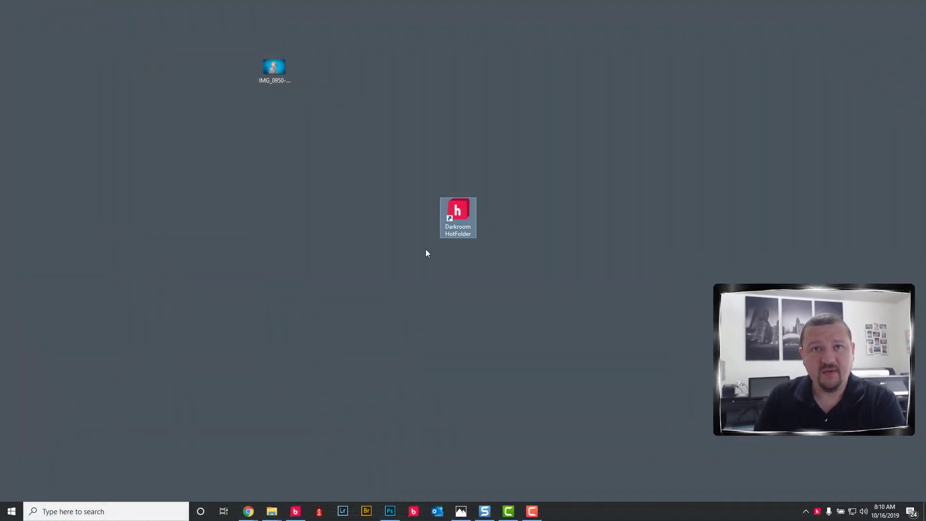
Step: Launch Darkroom HotFolder, view its settings, and reposition the DarkroomHotFolder folder window
{"action": "double_click", "coordinate": [456, 216]}
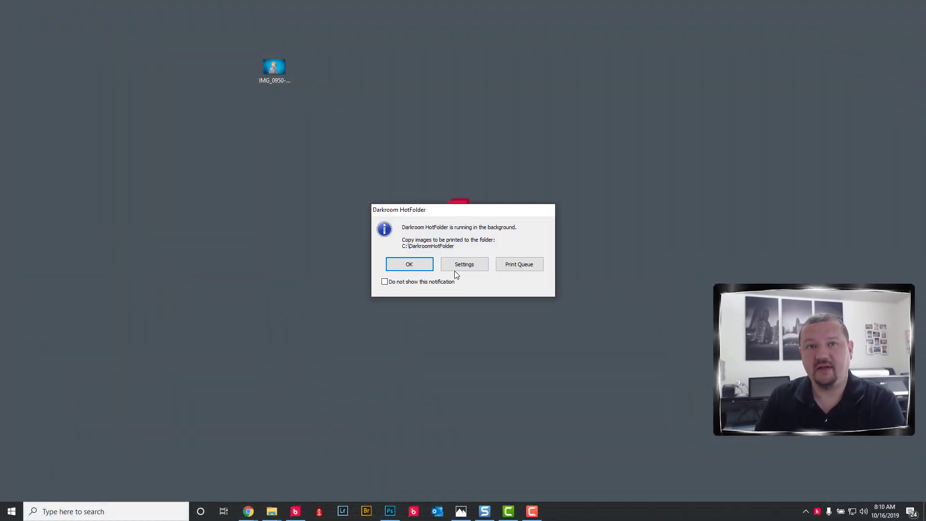
{"action": "left_click", "coordinate": [466, 267]}
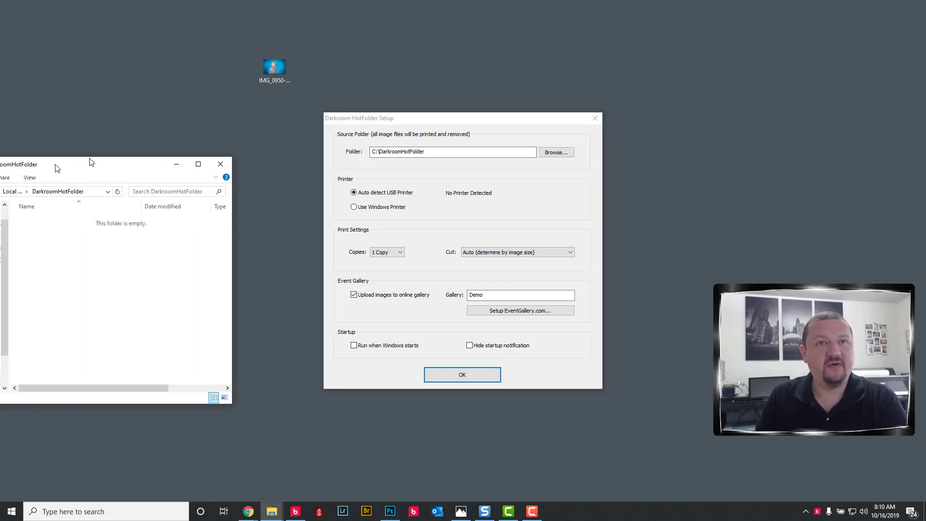
{"action": "left_click_drag", "start_coordinate": [51, 166], "coordinate": [138, 135]}
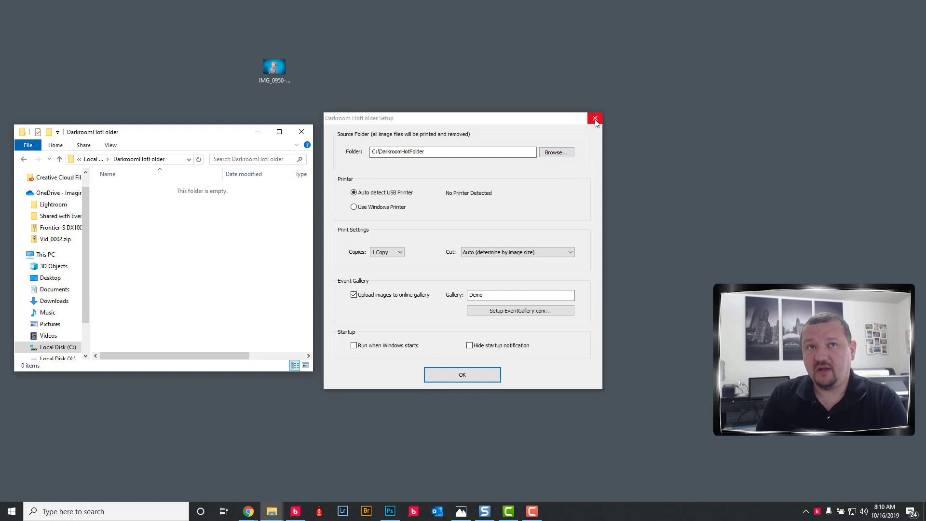
Step: Exit Darkroom HotFolder from its tray icon and dismiss the running-in-background notice
{"action": "left_click", "coordinate": [815, 512]}
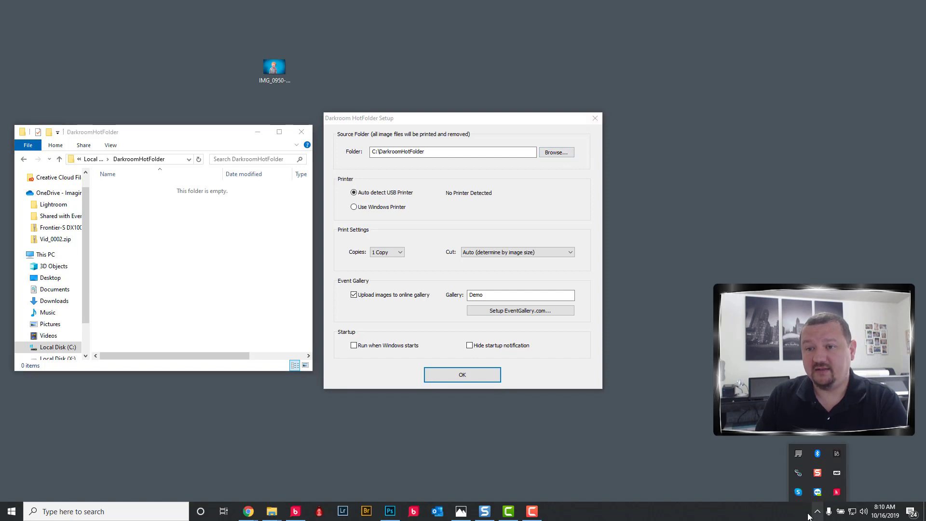
{"action": "right_click", "coordinate": [837, 493]}
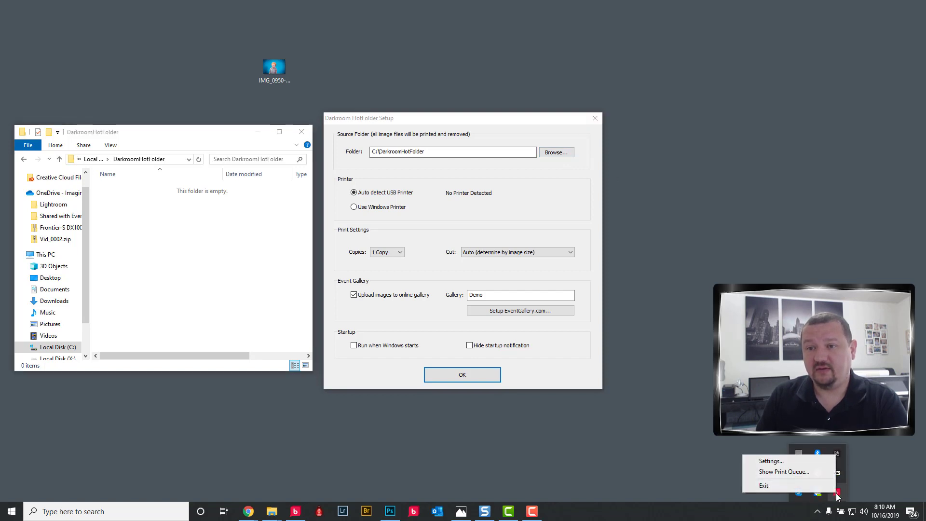
{"action": "left_click", "coordinate": [805, 490]}
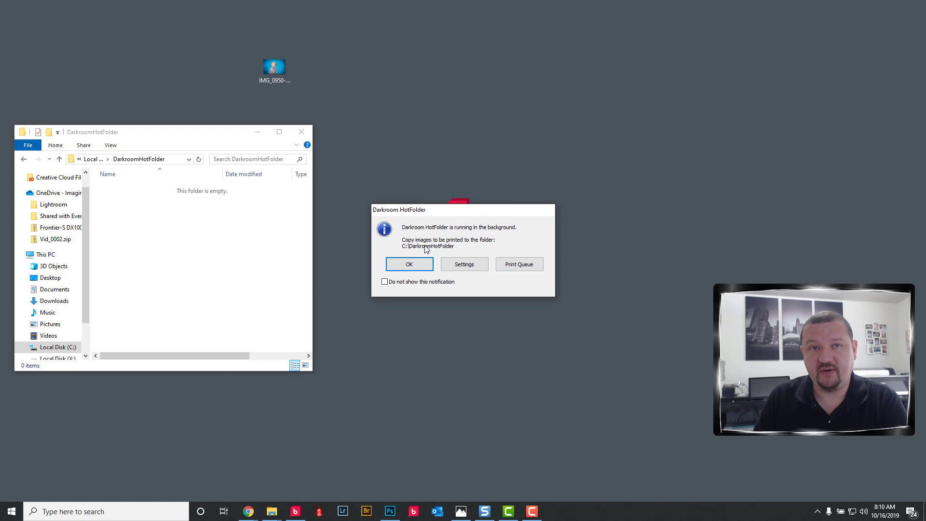
{"action": "left_click", "coordinate": [410, 265]}
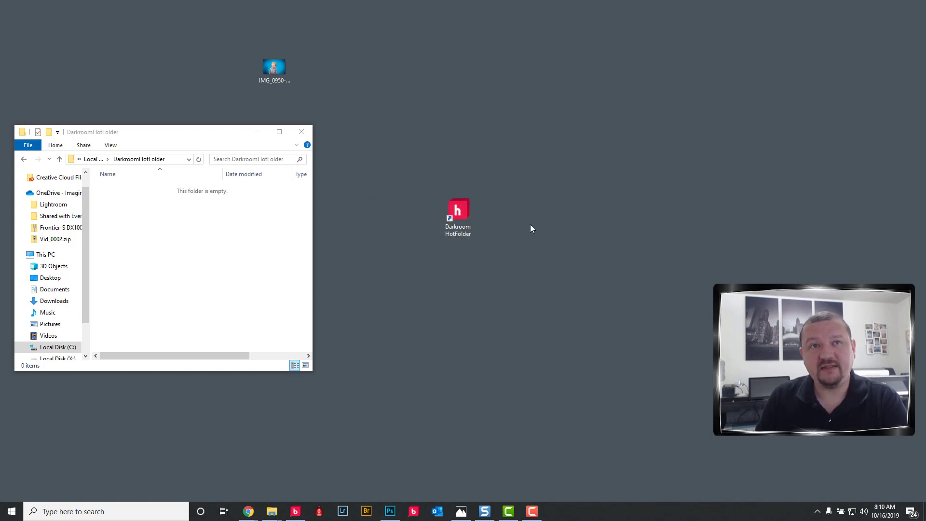
Step: Relaunch HotFolder and open Settings from its tray icon, now detecting the DNP DS40 5x7 printer
{"action": "double_click", "coordinate": [458, 215]}
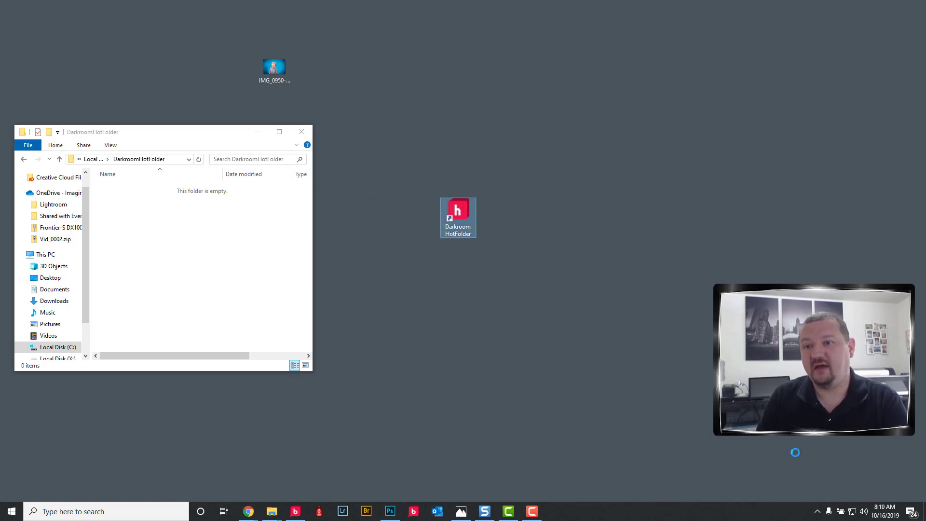
{"action": "key", "text": "shift+F10"}
{"action": "left_click", "coordinate": [817, 512]}
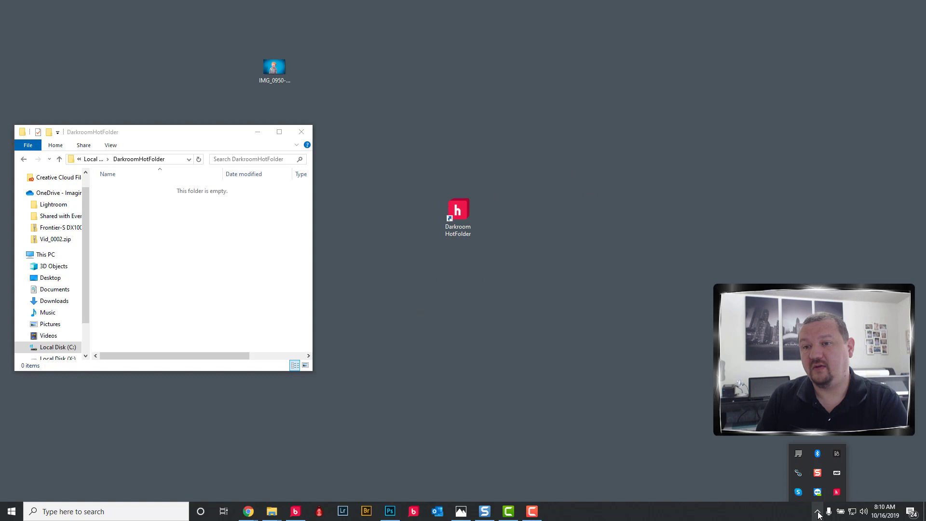
{"action": "right_click", "coordinate": [838, 493]}
{"action": "left_click", "coordinate": [777, 461]}
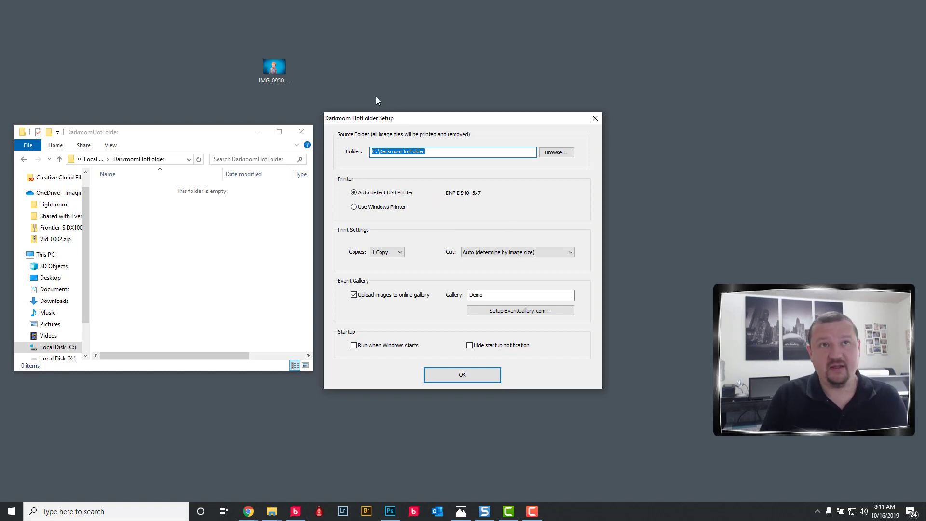
Step: Copy the IMG_0950 desktop photo into the DarkroomHotFolder window to print it
{"action": "left_click", "coordinate": [283, 65]}
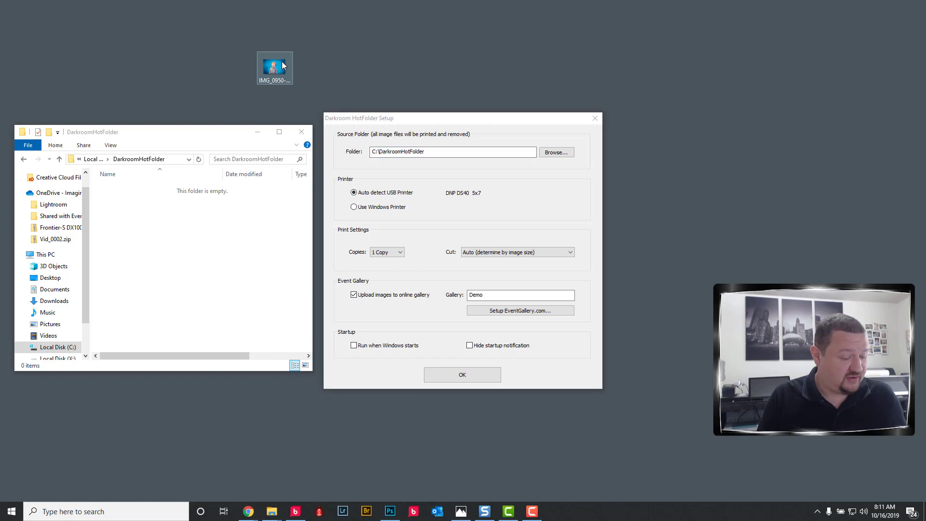
{"action": "left_click_drag", "start_coordinate": [283, 66], "coordinate": [200, 232]}
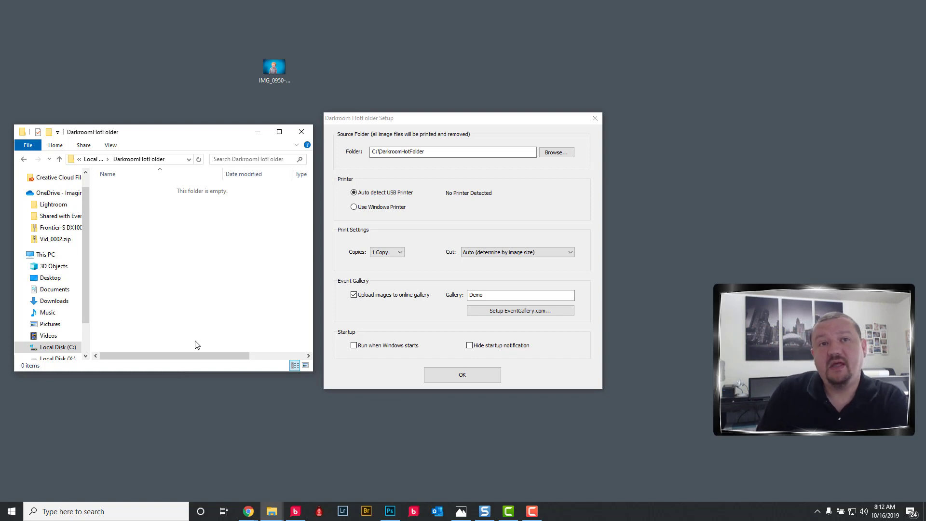
{"action": "left_click", "coordinate": [354, 209]}
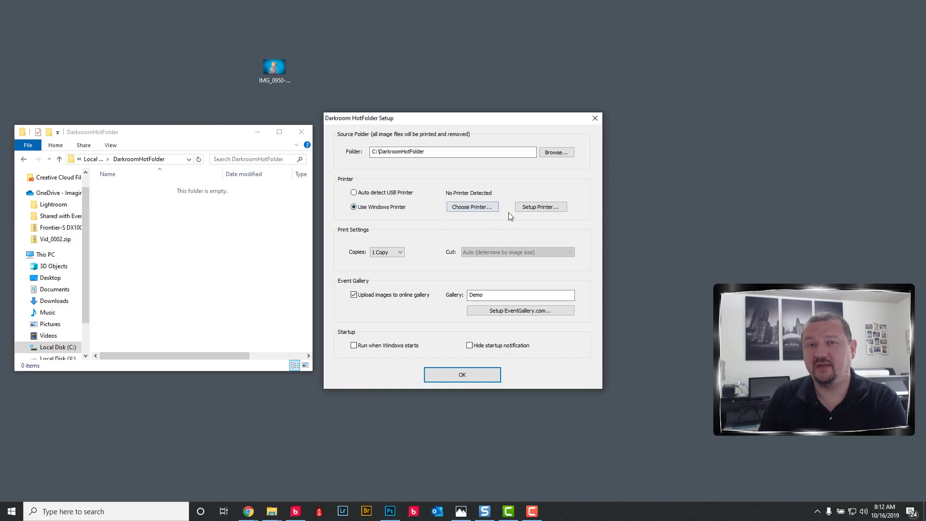
{"action": "left_click", "coordinate": [355, 193]}
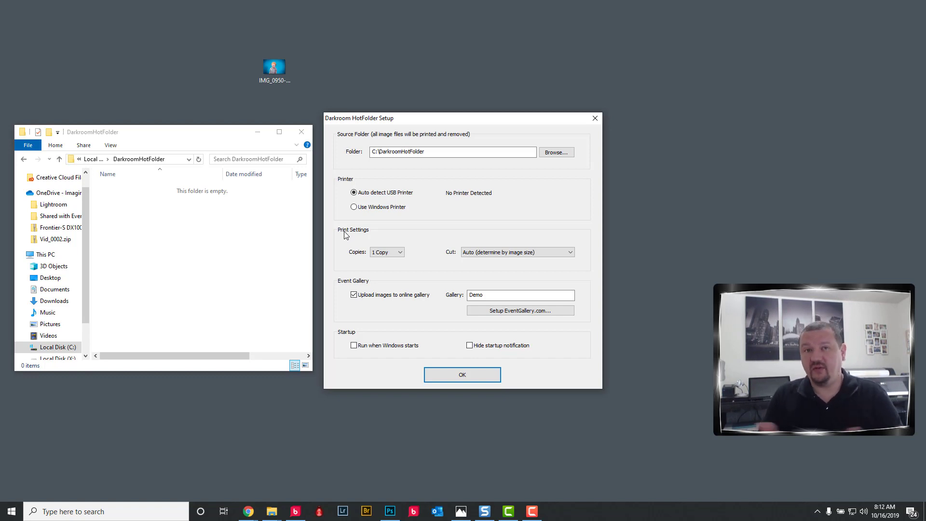
{"action": "left_click", "coordinate": [512, 253]}
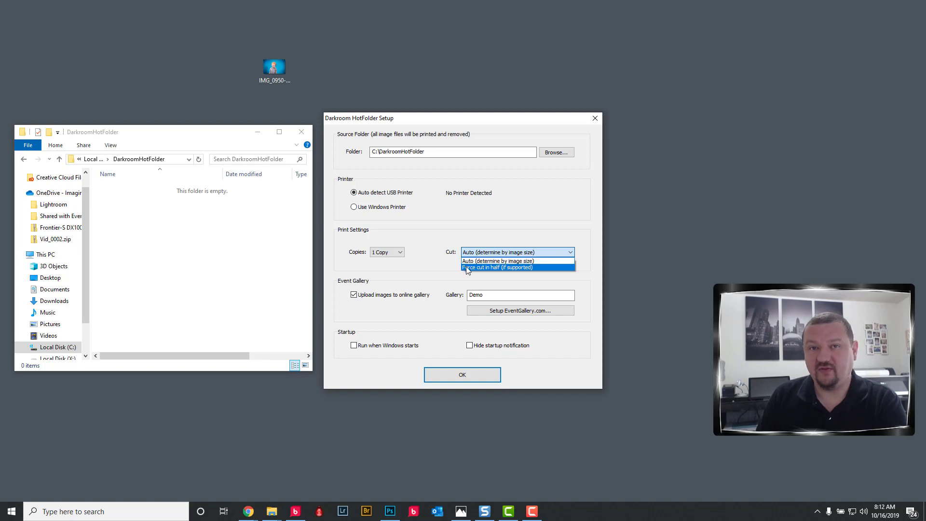
{"action": "left_click", "coordinate": [439, 263]}
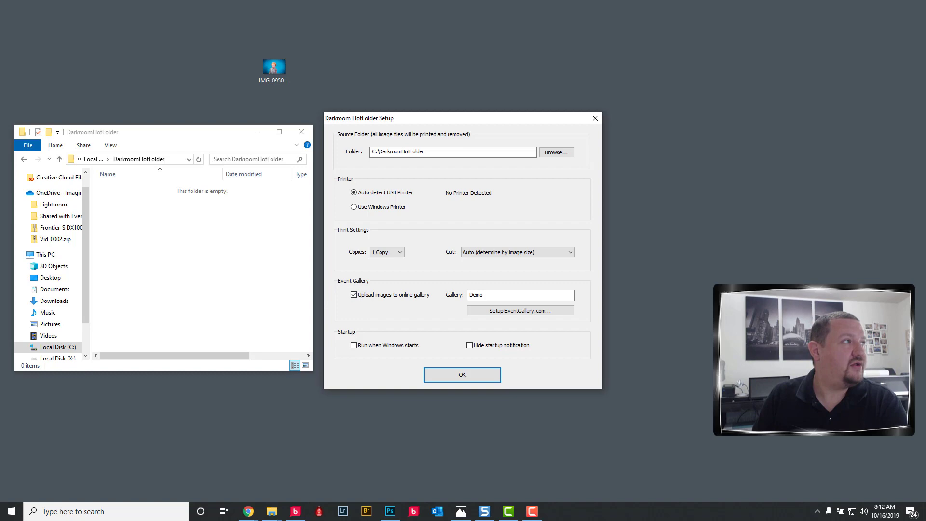
{"action": "left_click_drag", "start_coordinate": [193, 119], "coordinate": [394, 82]}
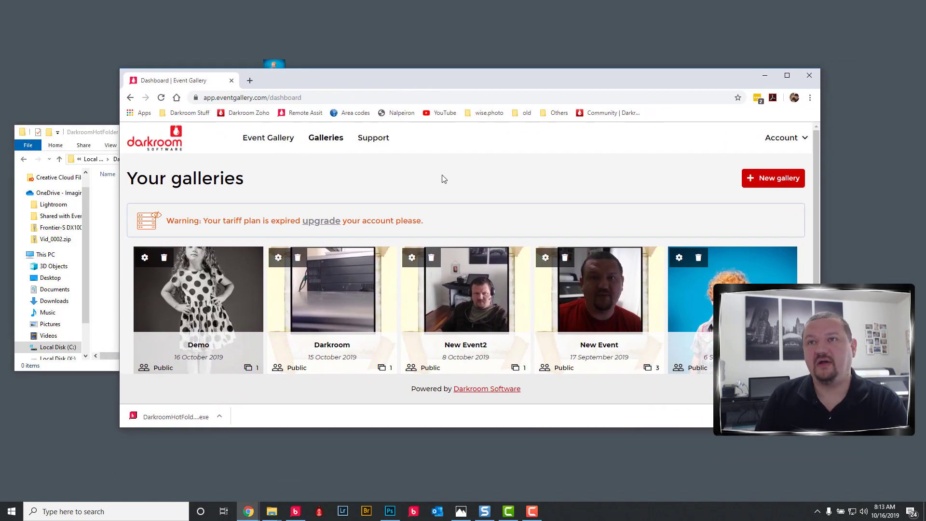
{"action": "left_click", "coordinate": [803, 143]}
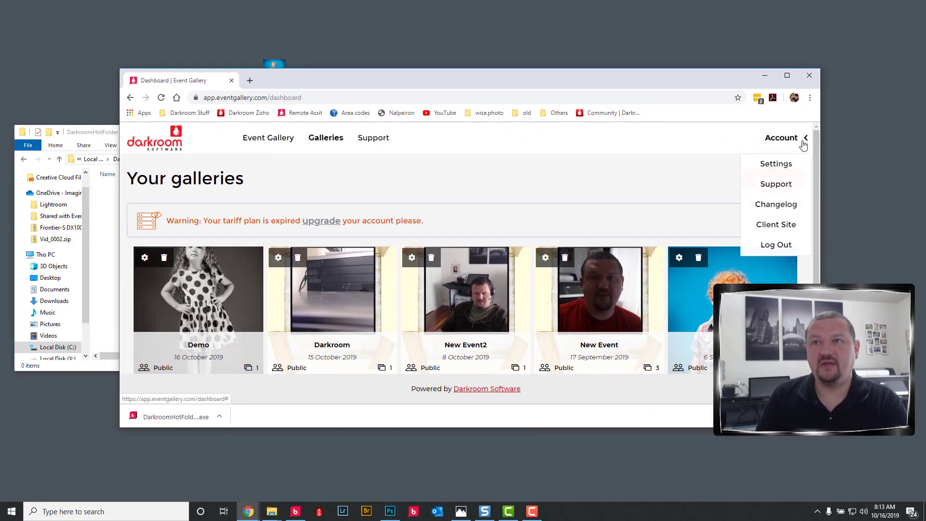
{"action": "left_click", "coordinate": [777, 165]}
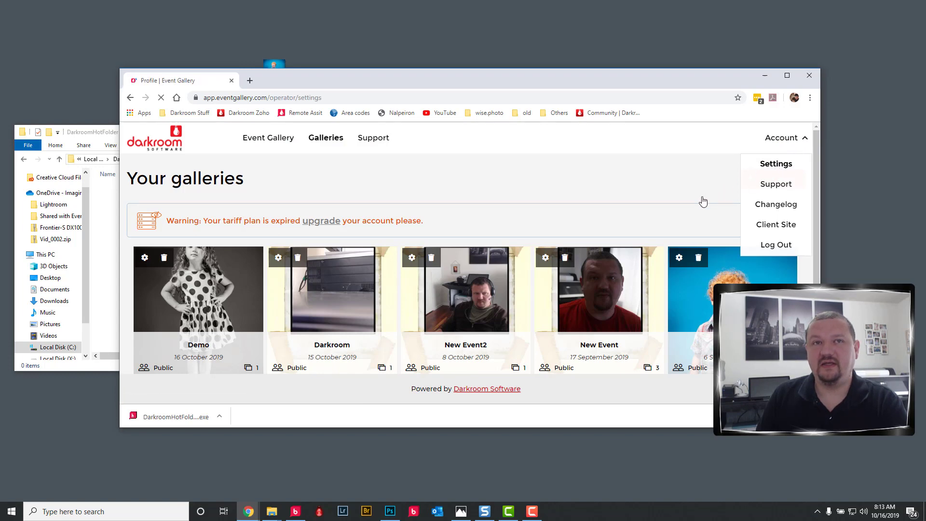
{"action": "left_click", "coordinate": [688, 185]}
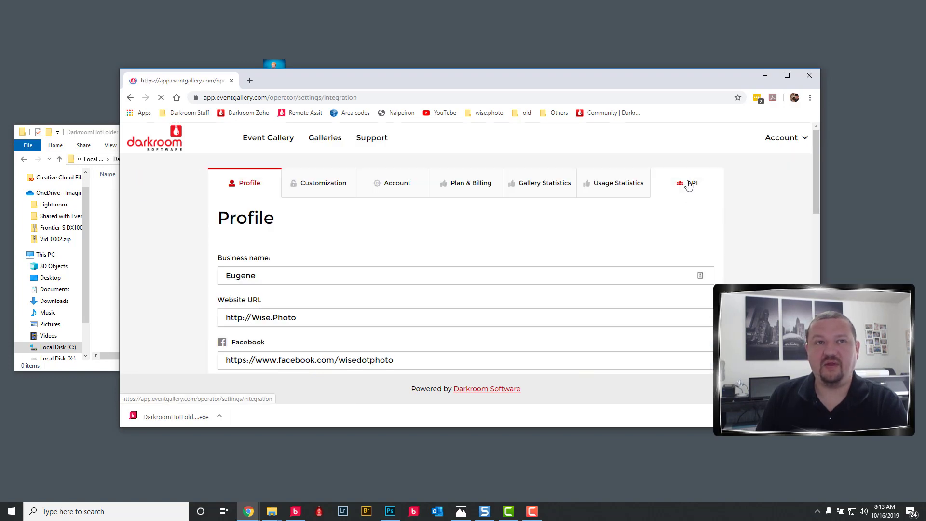
{"action": "left_click", "coordinate": [524, 278]}
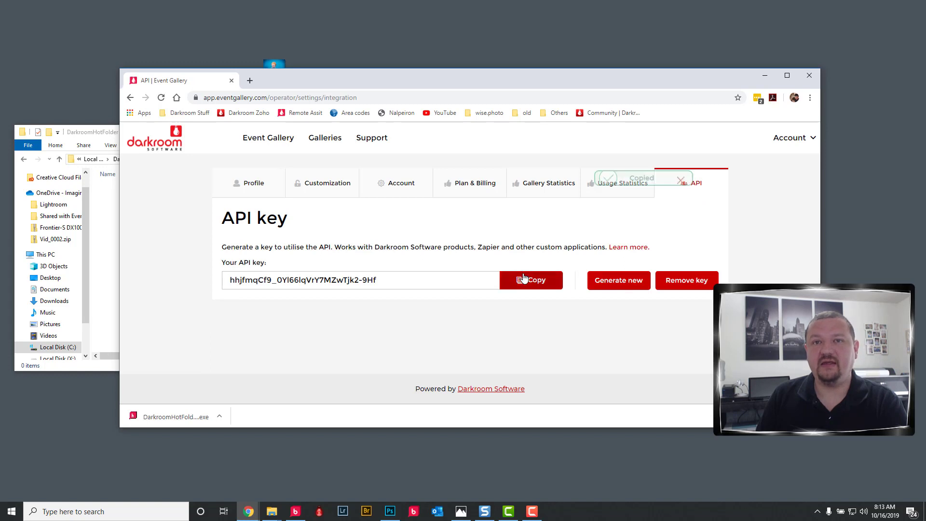
Step: Paste the copied API key into HotFolder's Event Gallery setup and confirm it
{"action": "left_click", "coordinate": [764, 76]}
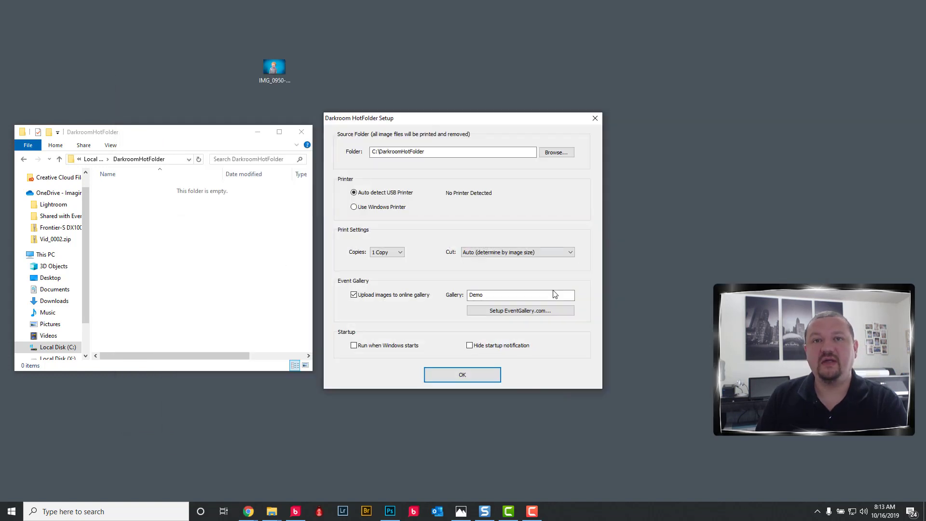
{"action": "left_click", "coordinate": [529, 312]}
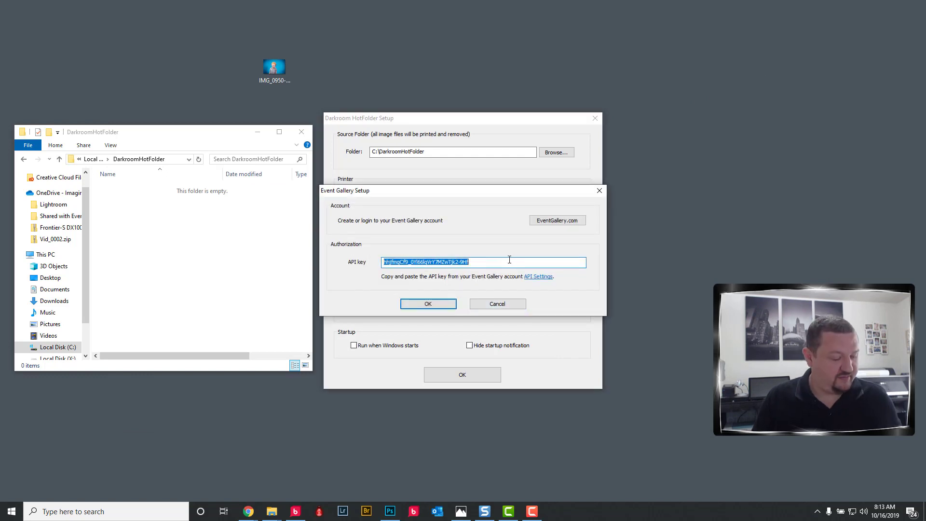
{"action": "left_click", "coordinate": [510, 260]}
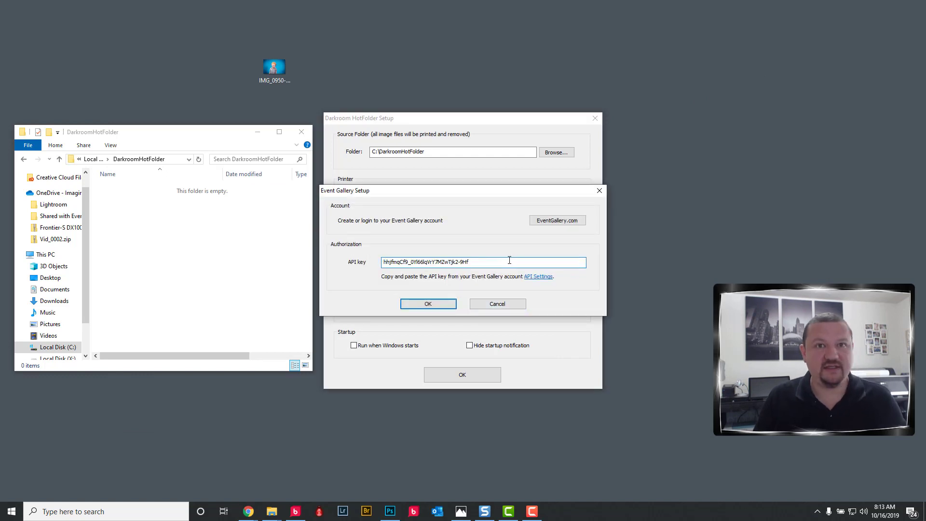
{"action": "left_click", "coordinate": [428, 304]}
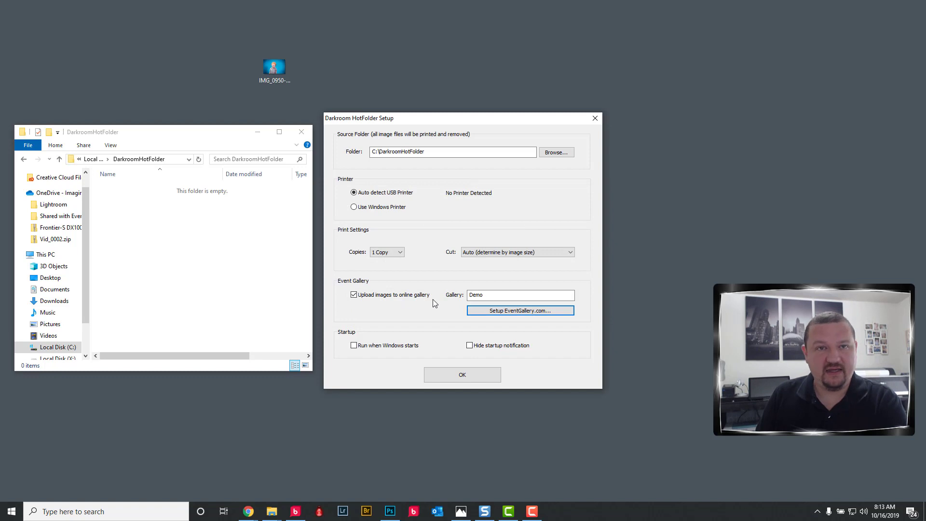
Step: Keep 'Upload images to online gallery' enabled with the gallery named Demo
{"action": "left_click", "coordinate": [353, 295]}
{"action": "left_click", "coordinate": [354, 296]}
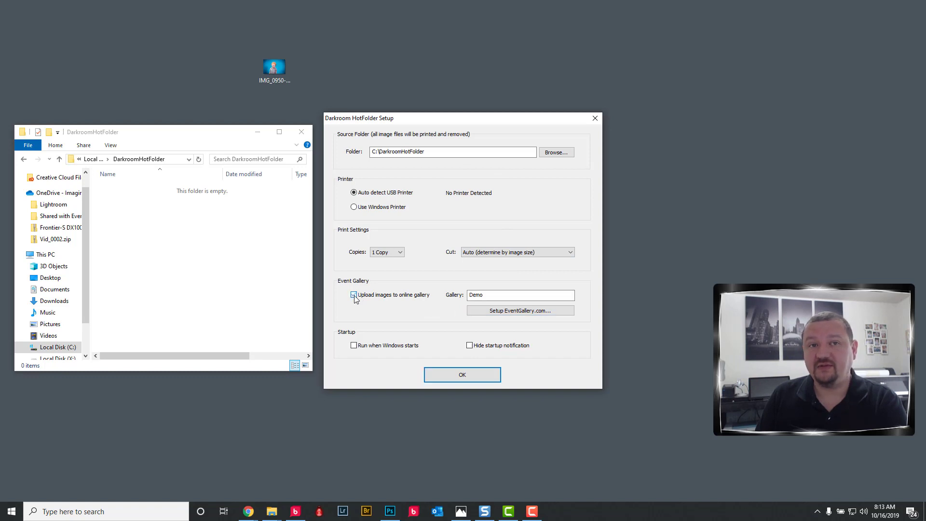
{"action": "left_click", "coordinate": [487, 295]}
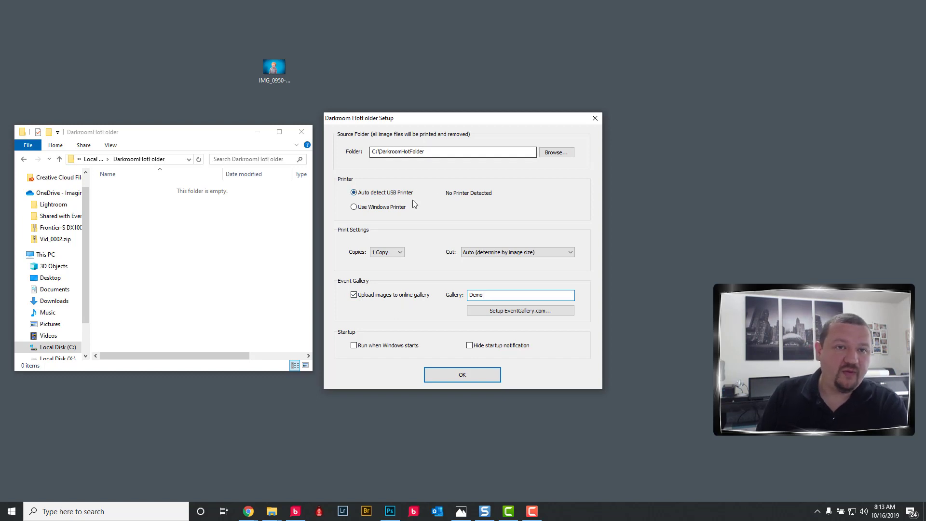
Step: Turn on 'Run when Windows starts' and save the HotFolder setup with OK
{"action": "left_click_drag", "start_coordinate": [441, 122], "coordinate": [444, 57]}
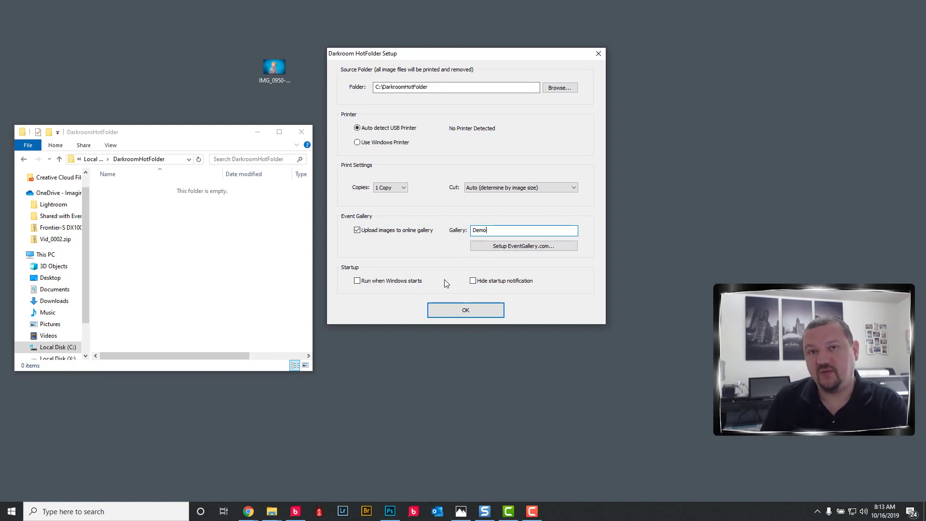
{"action": "left_click", "coordinate": [379, 285]}
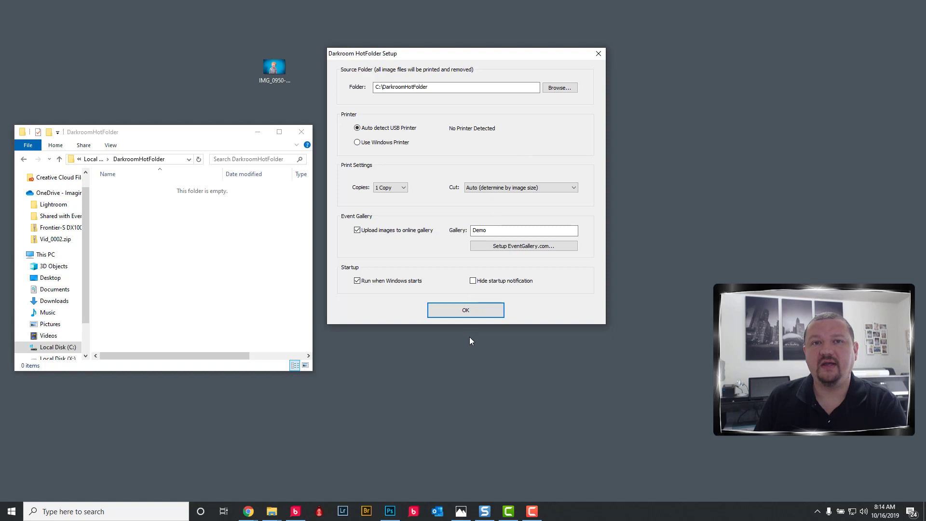
{"action": "left_click", "coordinate": [480, 317]}
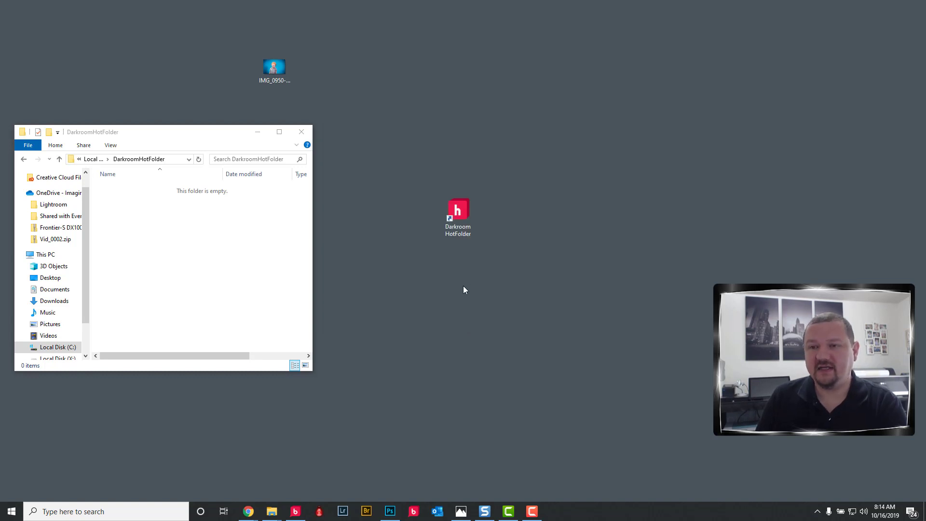
Step: Open HotFolder's Print Queue from the tray icon and view the empty Pending Jobs tab
{"action": "left_click", "coordinate": [818, 511]}
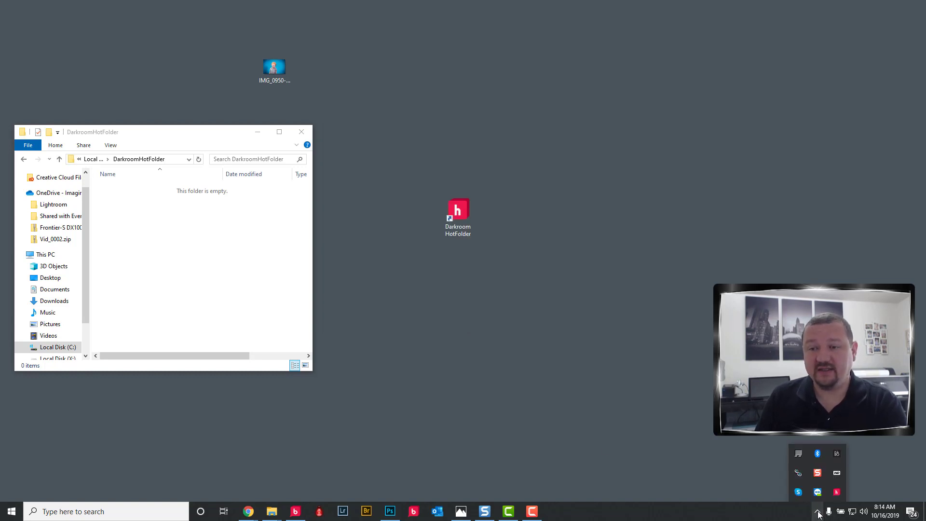
{"action": "right_click", "coordinate": [837, 494]}
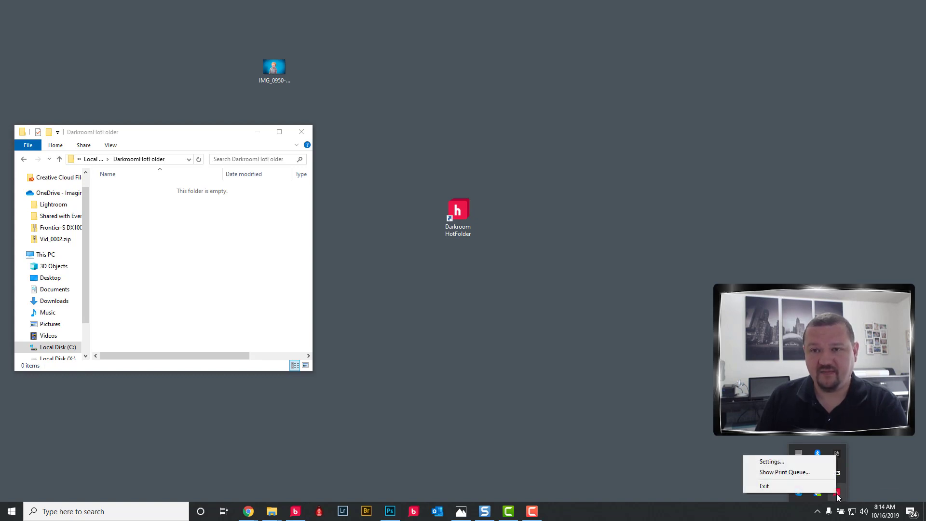
{"action": "left_click", "coordinate": [784, 473]}
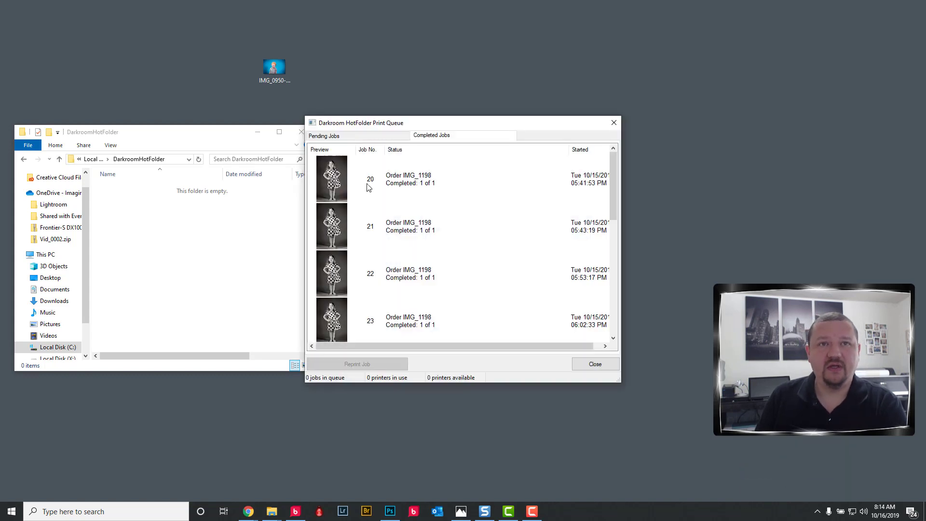
{"action": "mouse_move", "coordinate": [612, 161]}
{"action": "left_mouse_down"}
{"action": "mouse_move", "coordinate": [609, 274]}
{"action": "mouse_move", "coordinate": [611, 161]}
{"action": "left_mouse_up"}
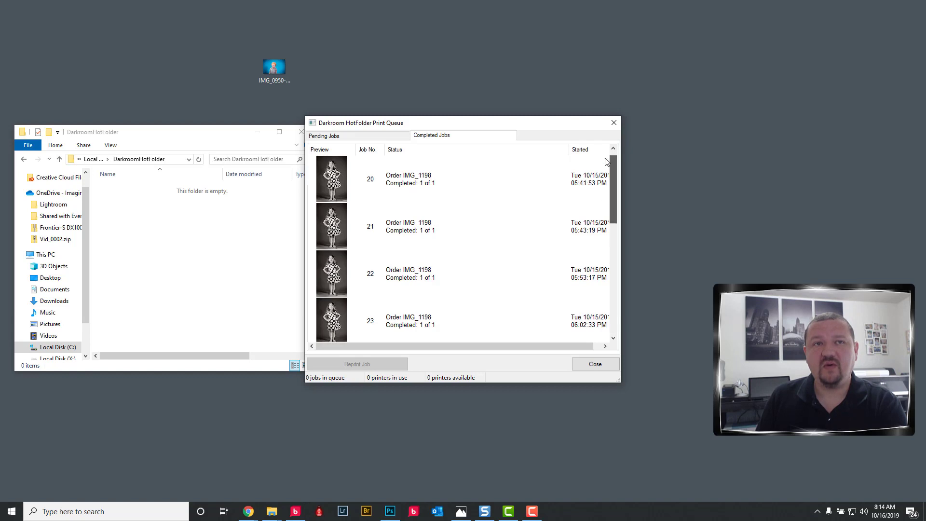
{"action": "left_click", "coordinate": [354, 140]}
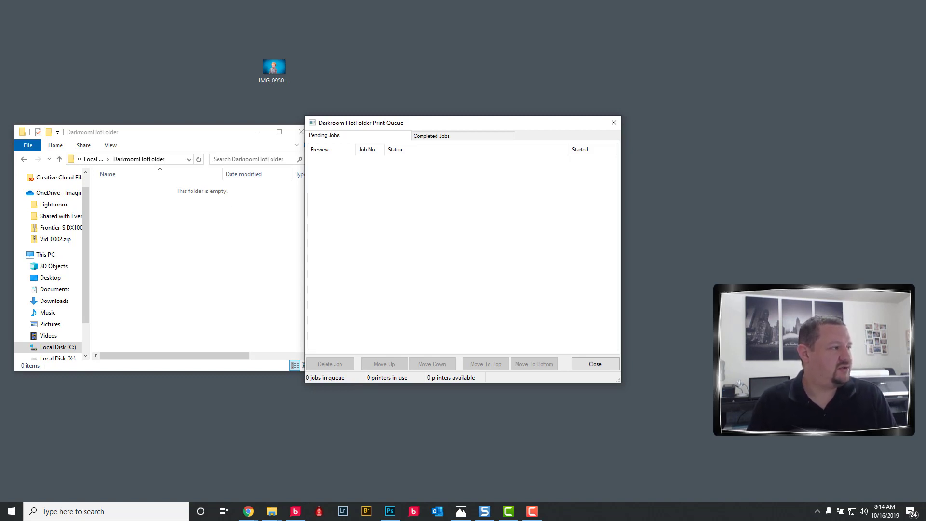
Step: In Darkroom Booth, review Copy Originals 1: full-size JPEGs saved to C:\DarkroomHotFolder
{"action": "key", "text": "alt+Tab"}
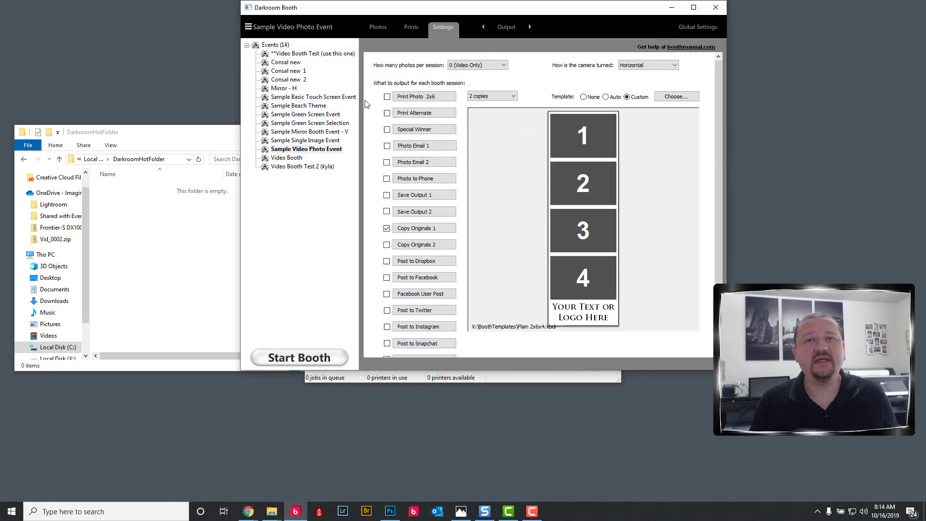
{"action": "left_click_drag", "start_coordinate": [404, 16], "coordinate": [599, 29]}
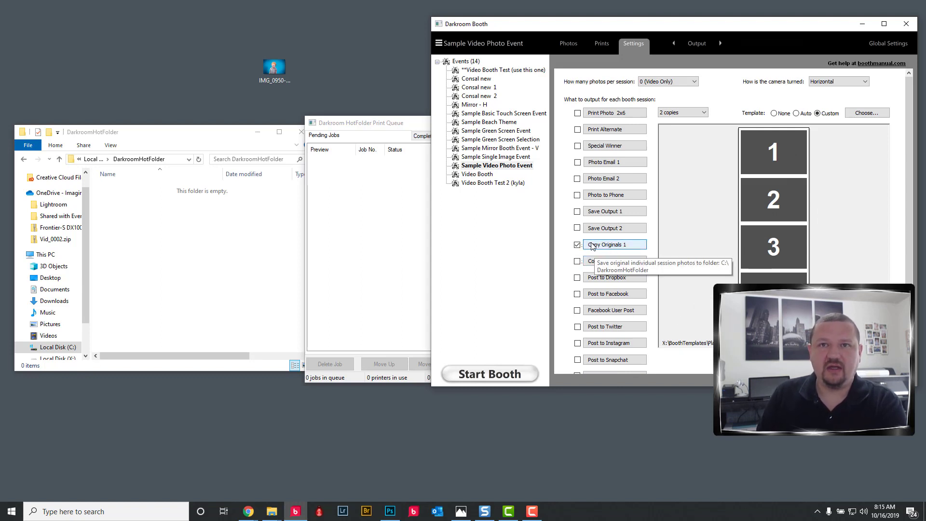
{"action": "left_click", "coordinate": [637, 245]}
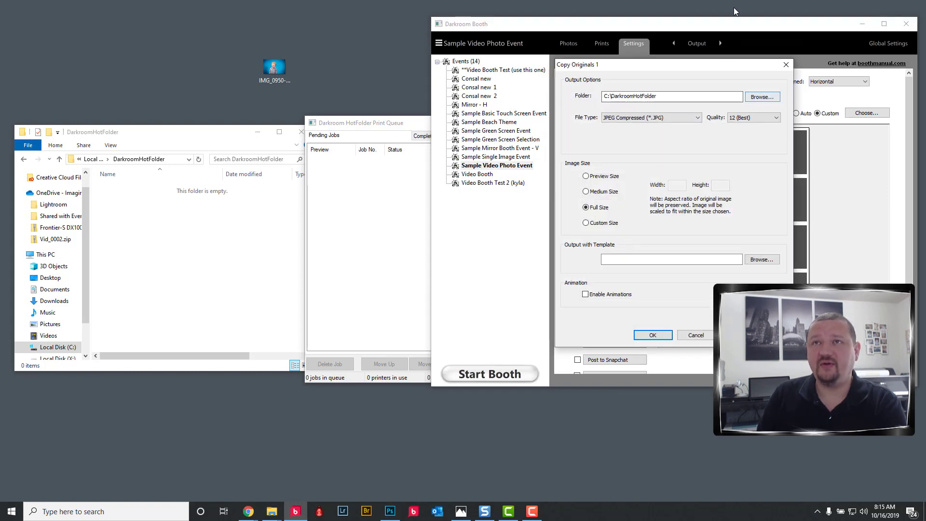
{"action": "left_click", "coordinate": [786, 64]}
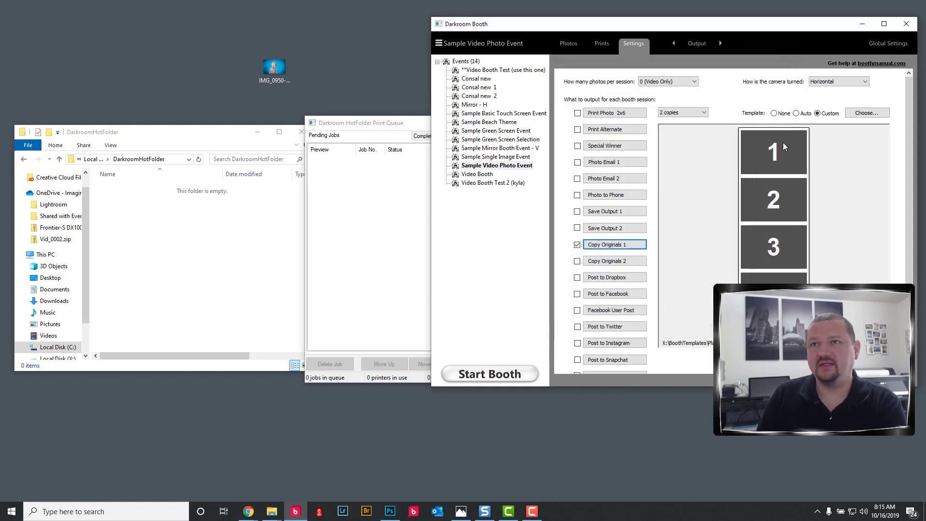